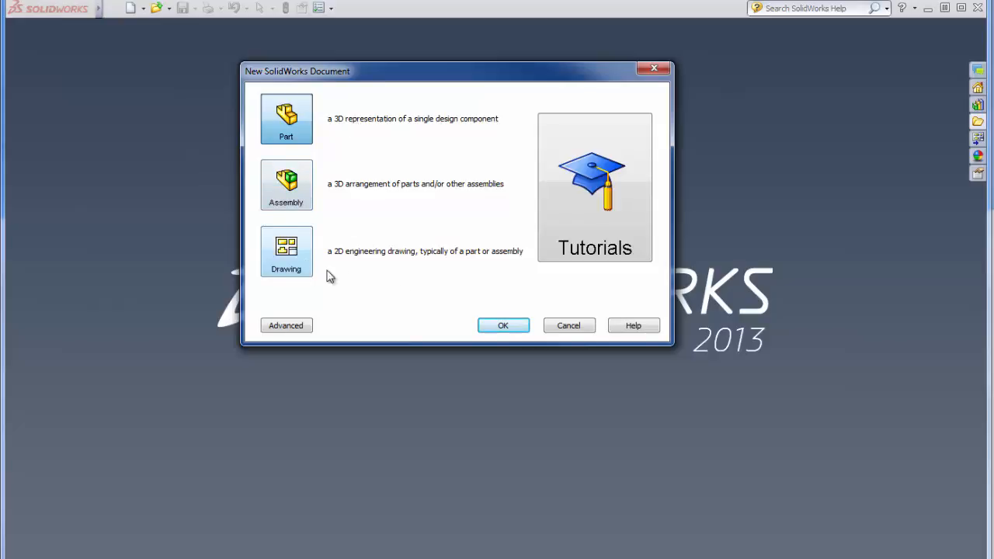
Create a new part document and set its primary dimension precision to three decimal places (.123)
click(507, 326)
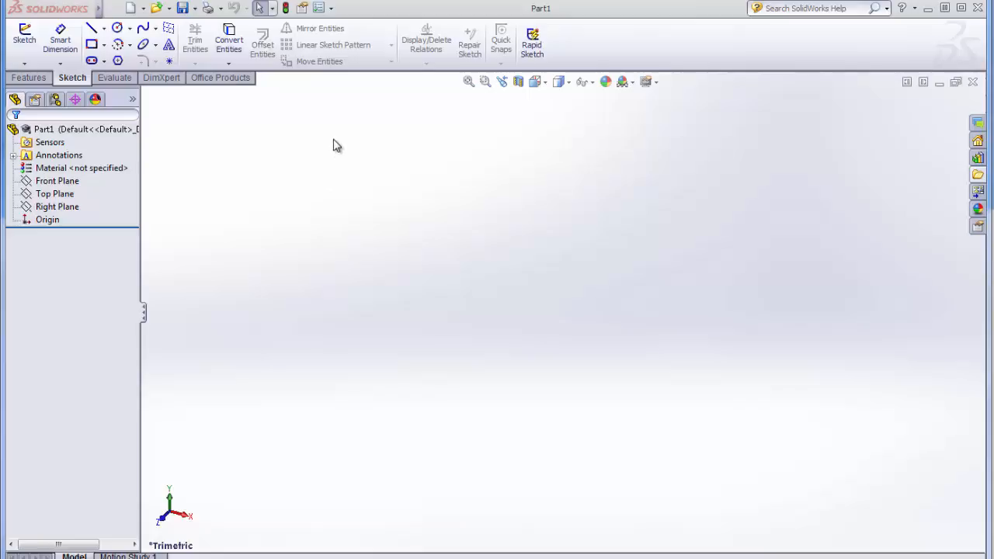
click(331, 9)
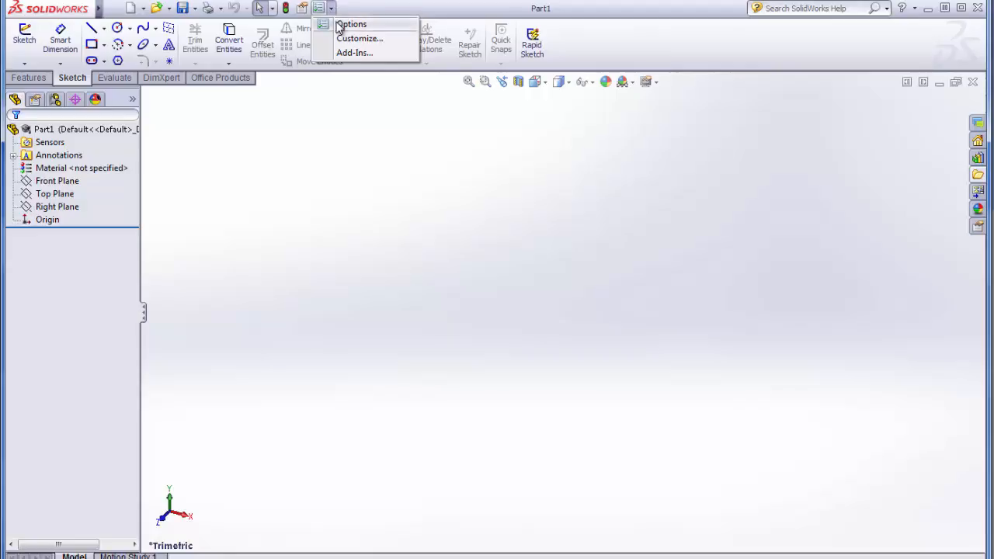
click(349, 25)
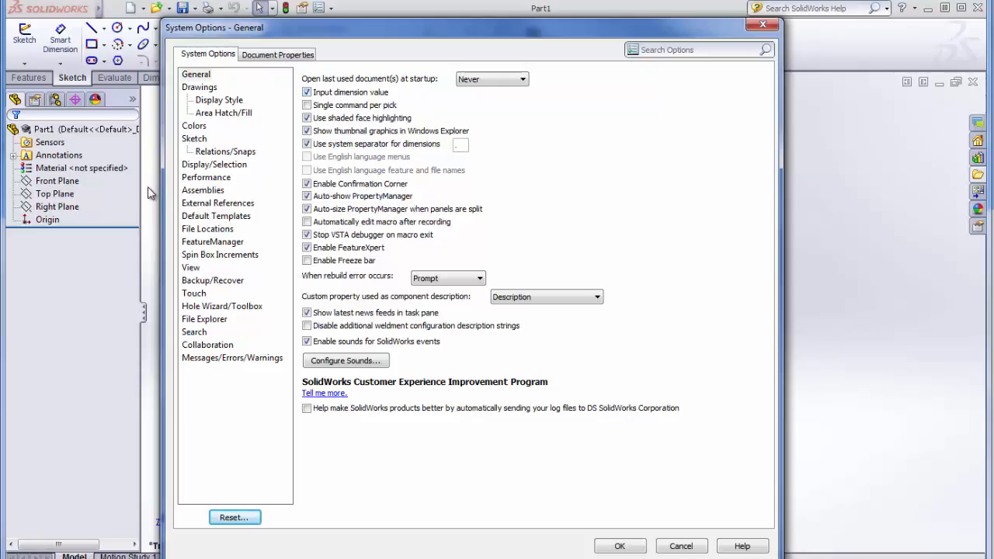
click(307, 56)
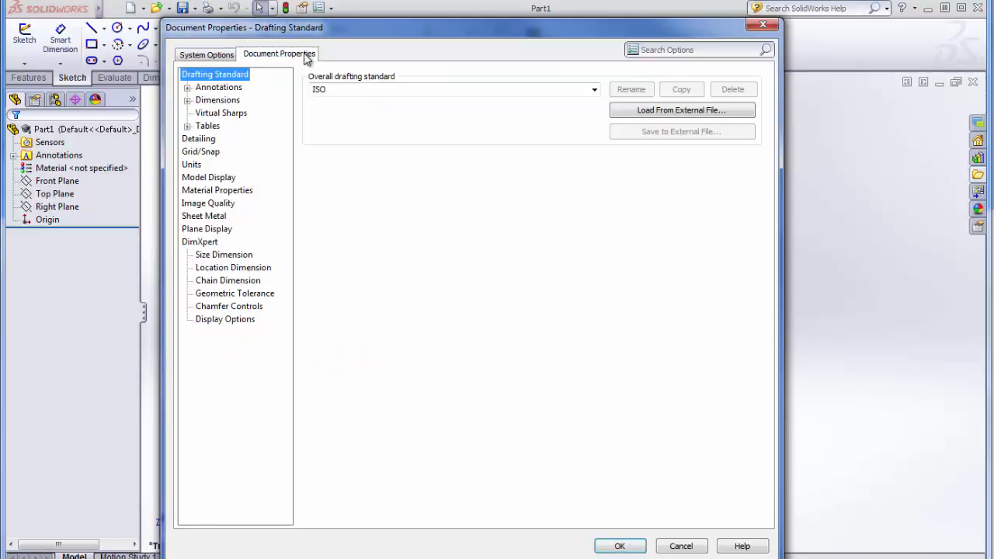
click(210, 106)
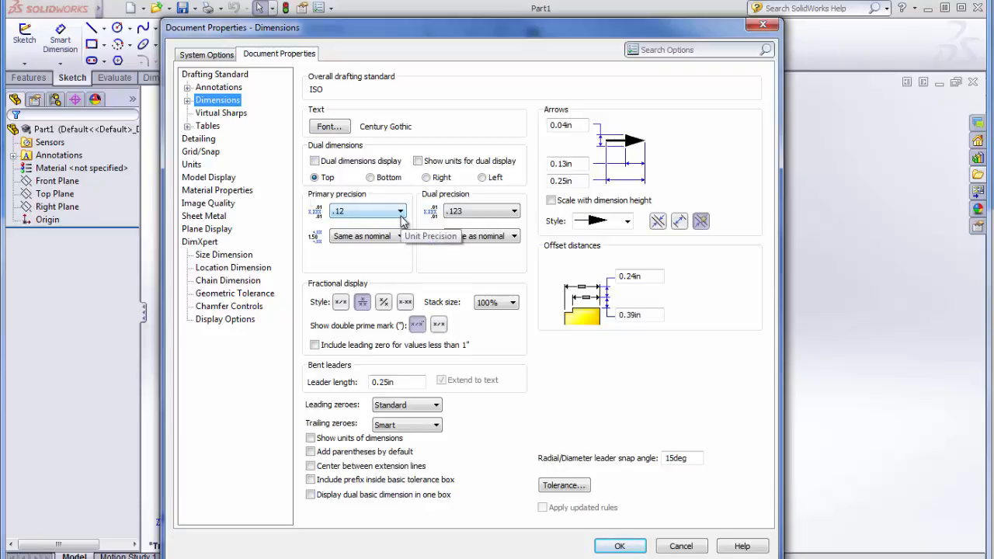
click(400, 213)
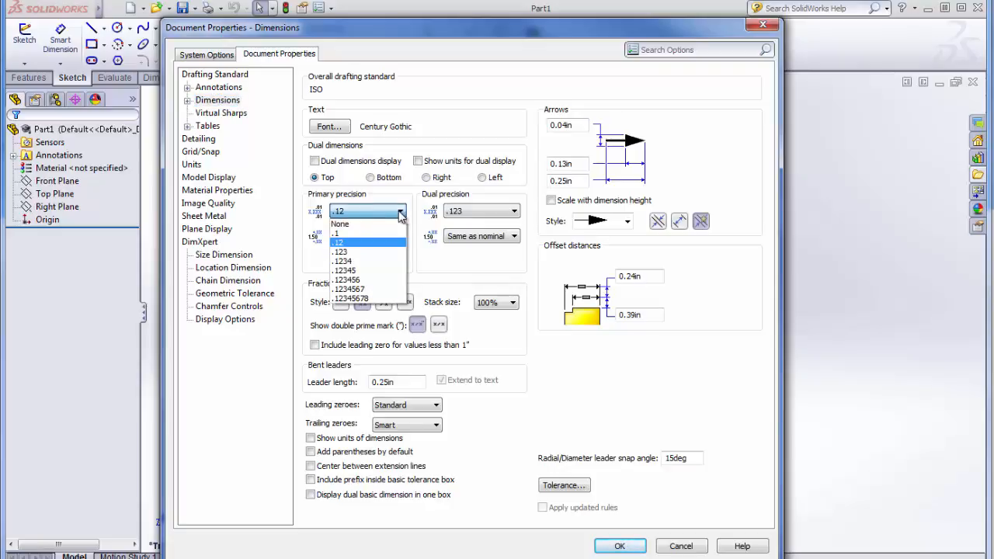
click(385, 260)
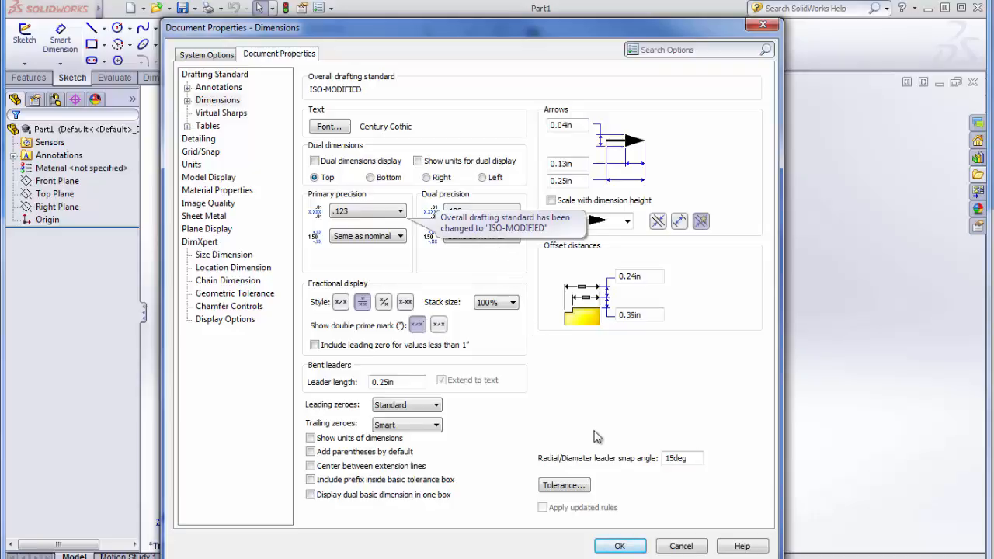
click(621, 546)
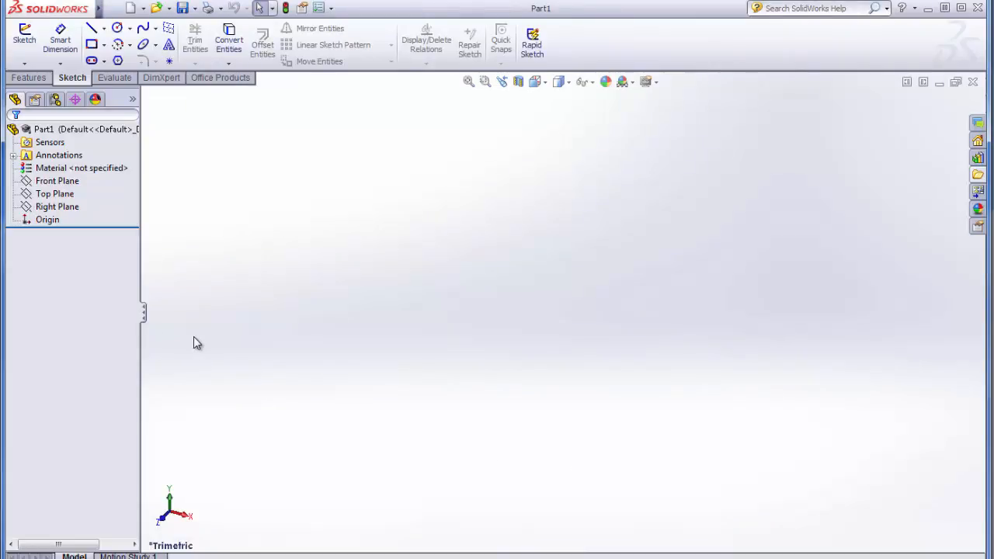
Examine the orientation of the Front, Top and Right planes by highlighting each one in the model
click(60, 181)
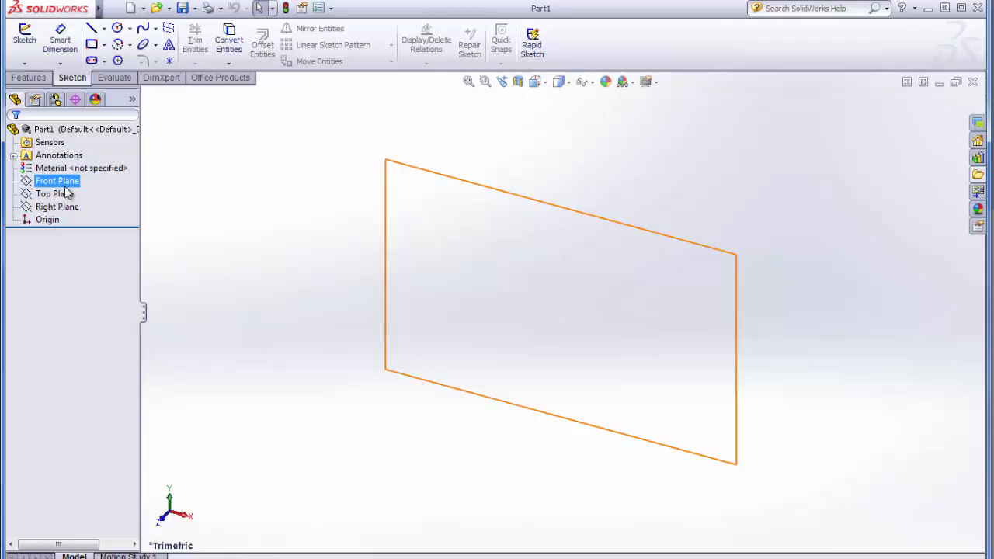
click(67, 193)
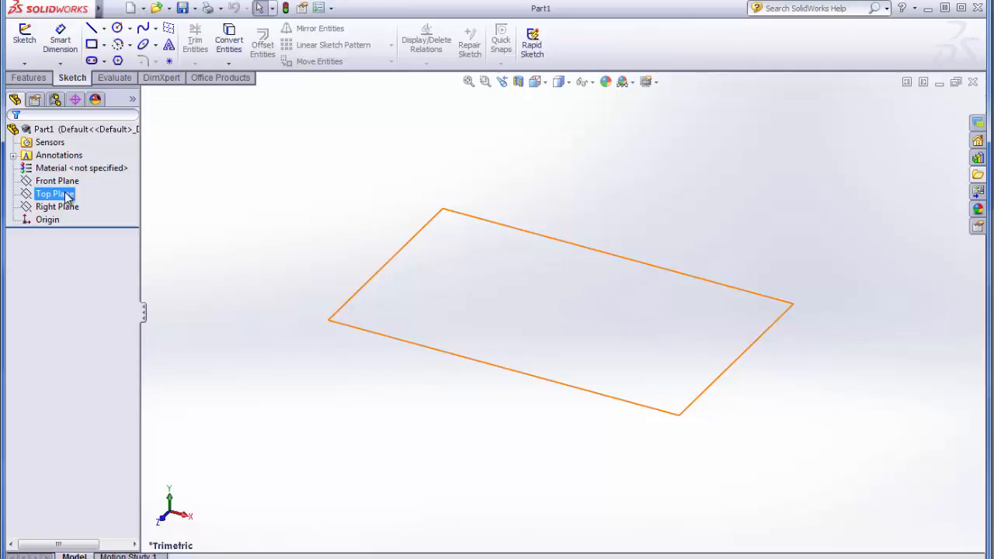
click(66, 208)
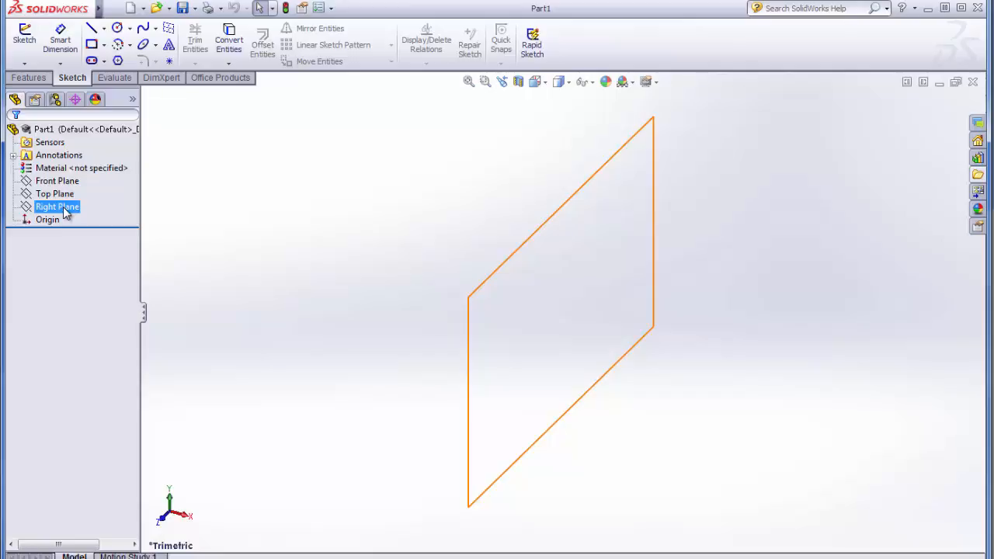
click(68, 194)
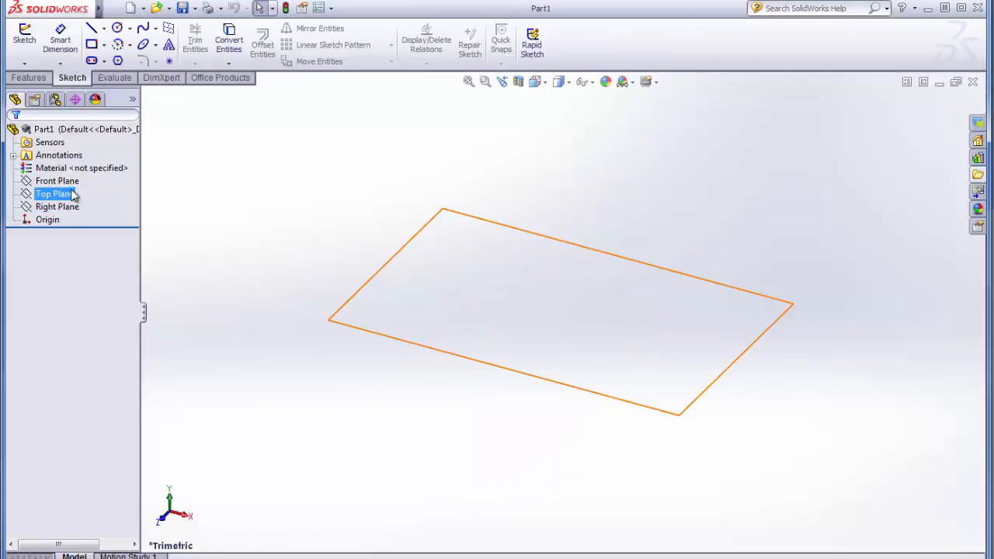
click(72, 182)
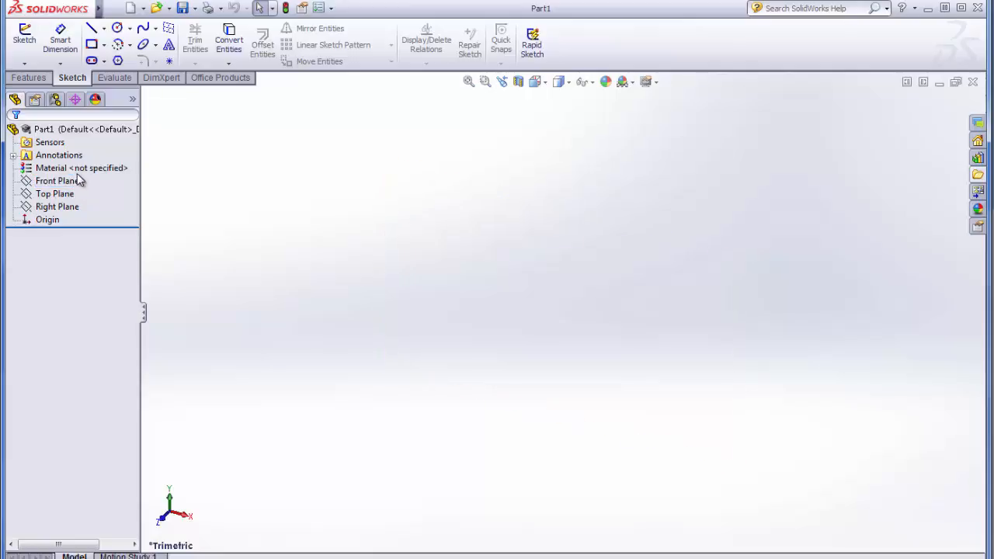
click(68, 168)
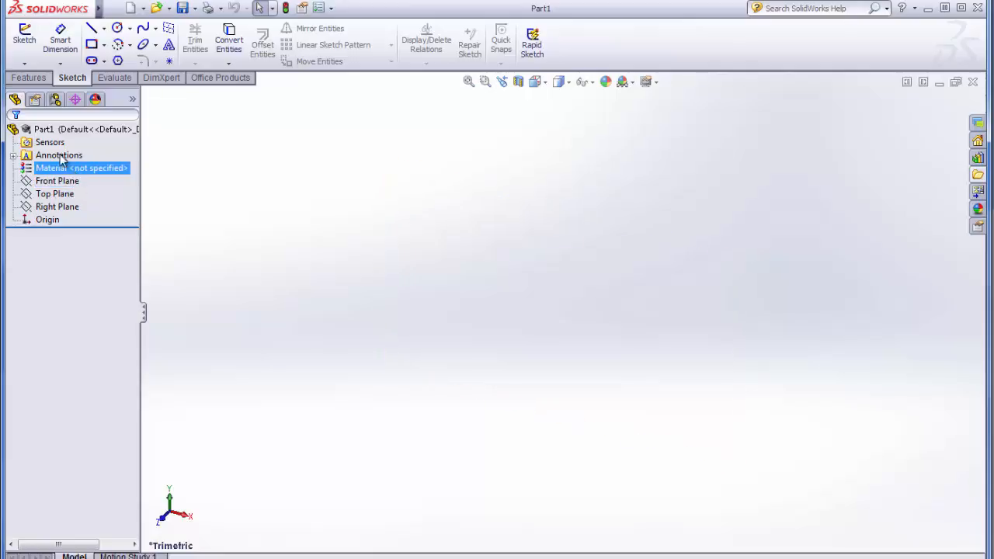
Start a sketch on the Front Plane and draw a center rectangle about 2.51 by 1.22 in, centered on the origin
click(32, 40)
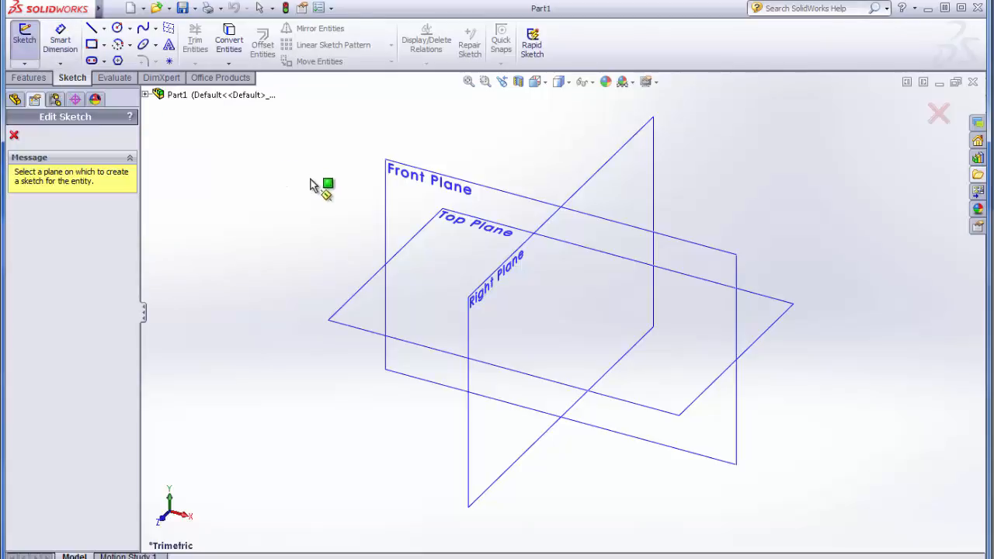
click(398, 172)
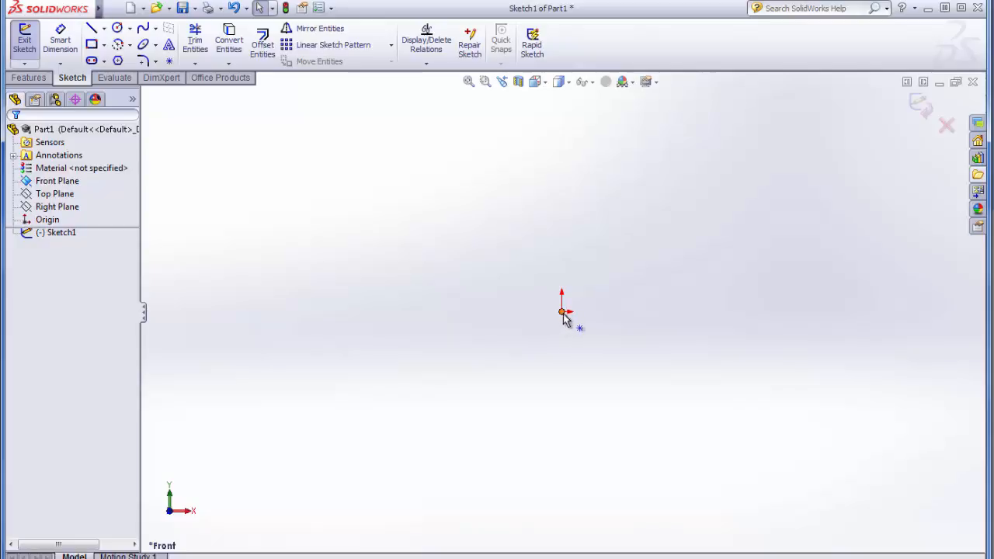
click(106, 46)
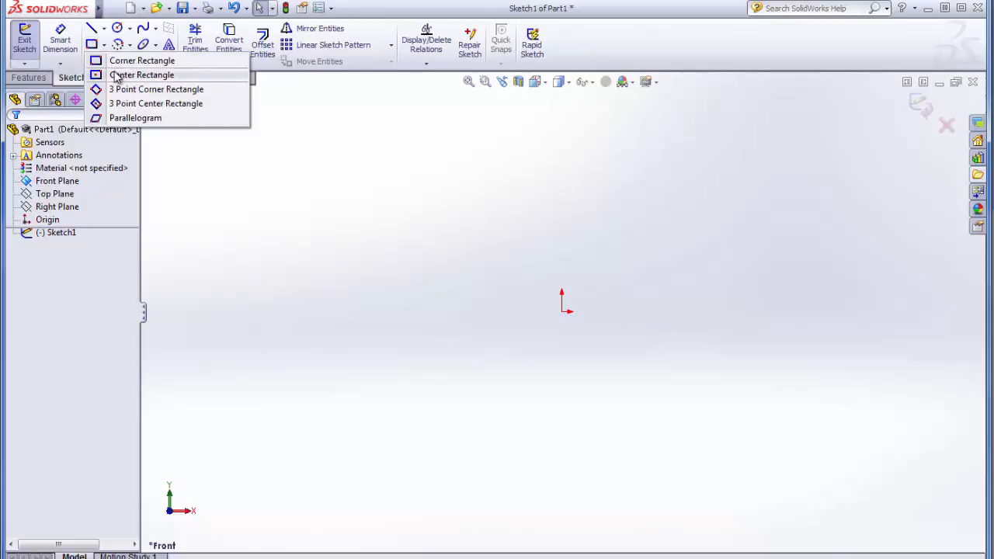
click(117, 76)
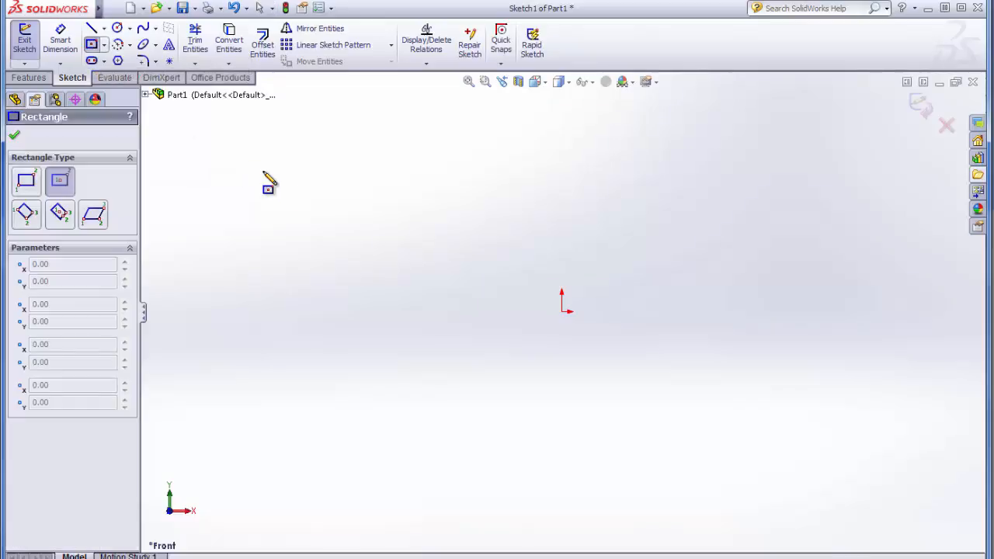
click(563, 311)
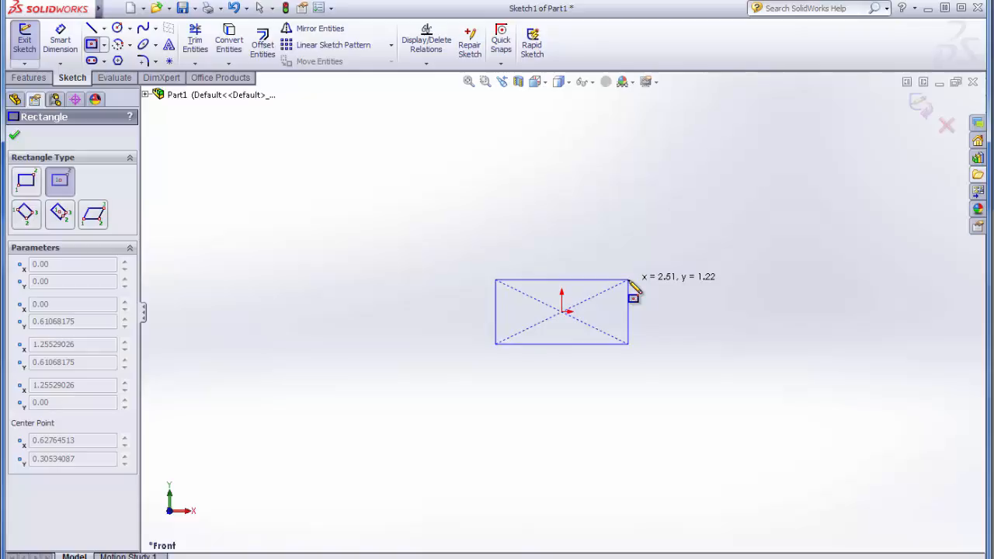
click(629, 281)
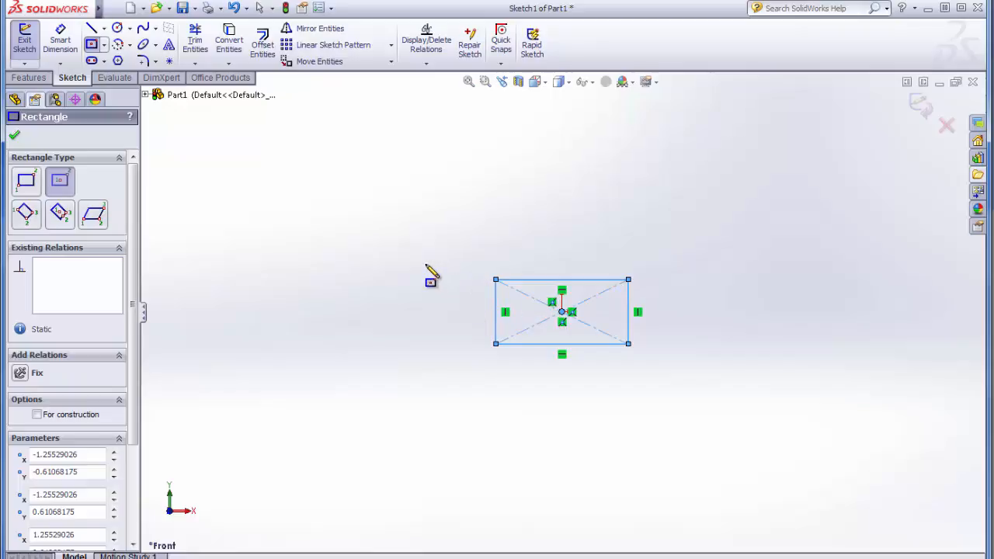
Dimension the rectangle's bottom horizontal edge to 1.5 in
click(62, 44)
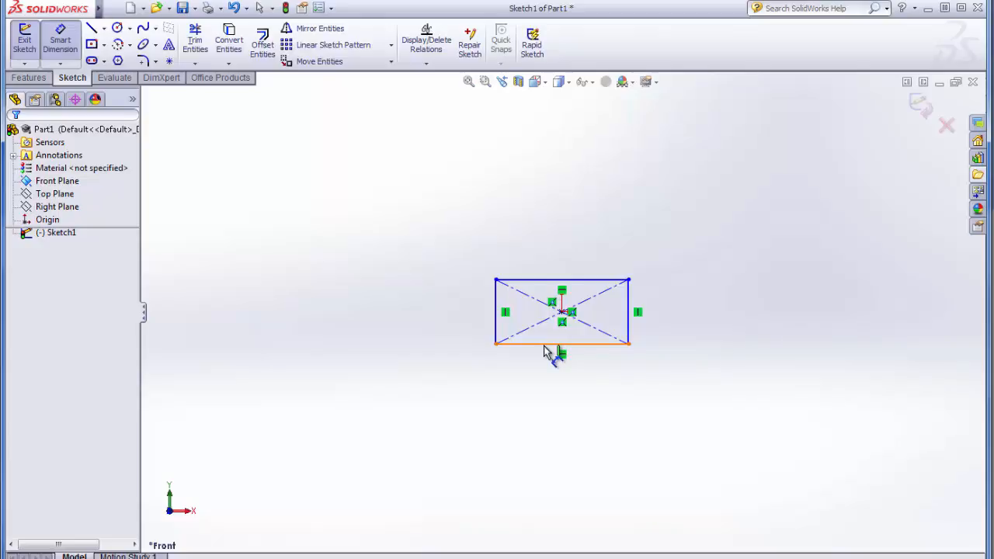
click(546, 349)
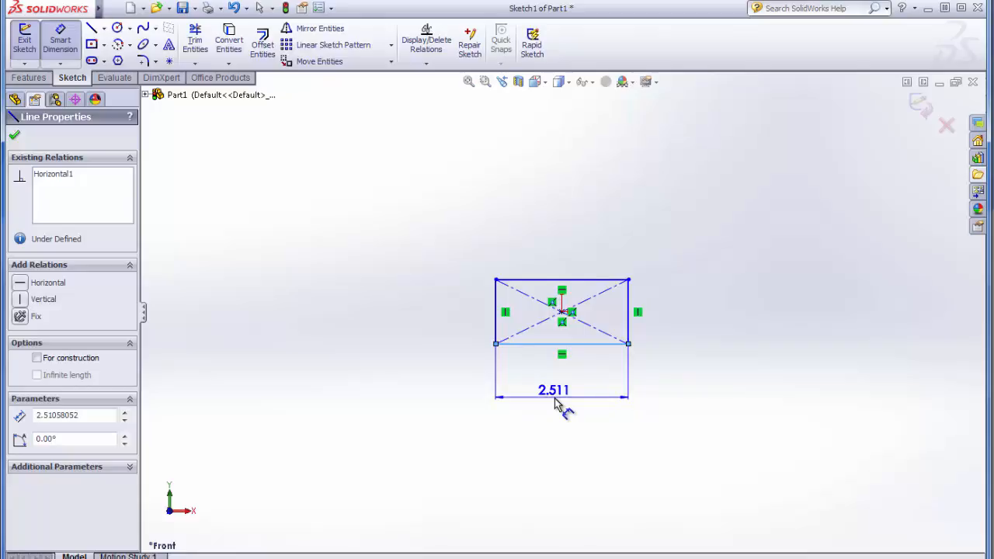
click(555, 399)
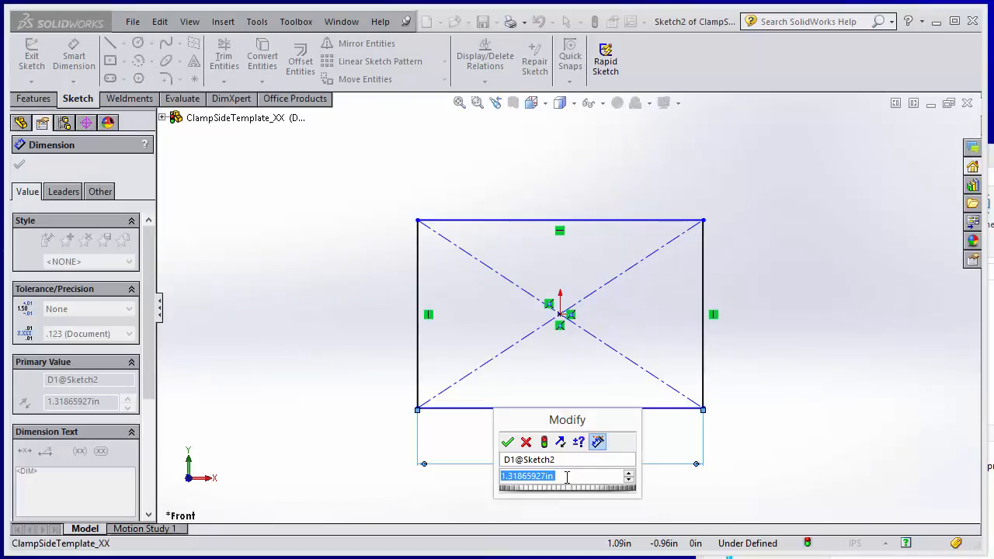
text(1.5)
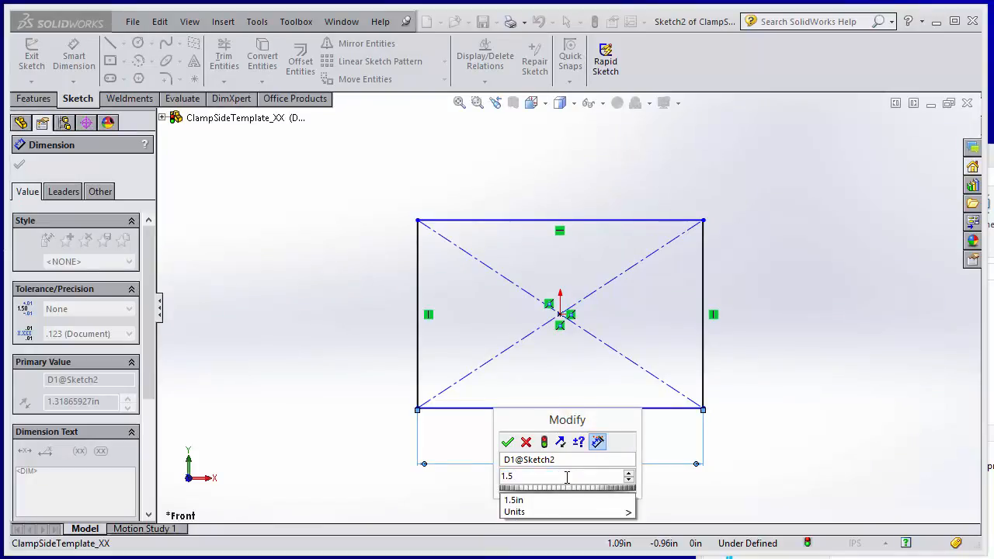
key(Return)
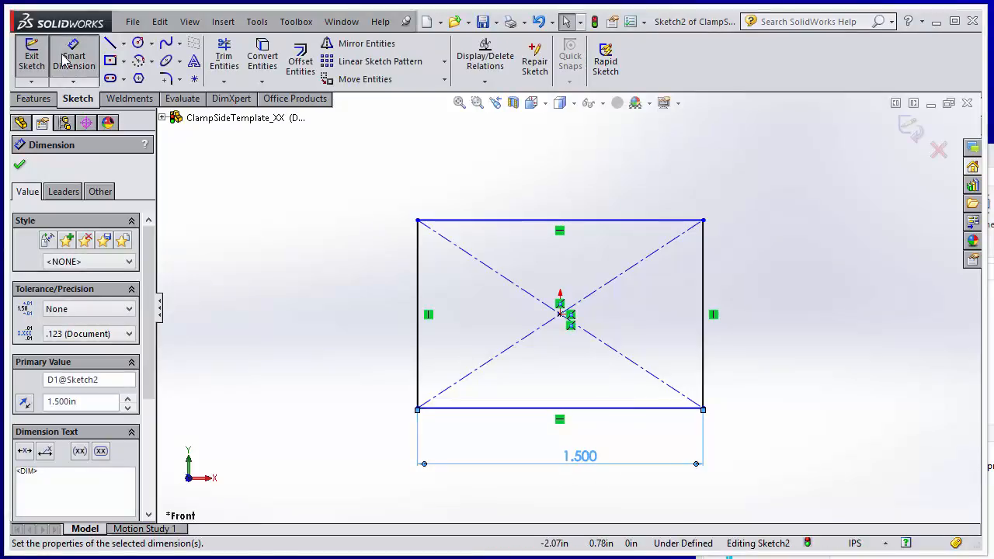
Dimension the rectangle's right vertical edge to 0.75 in and exit the sketch
click(68, 64)
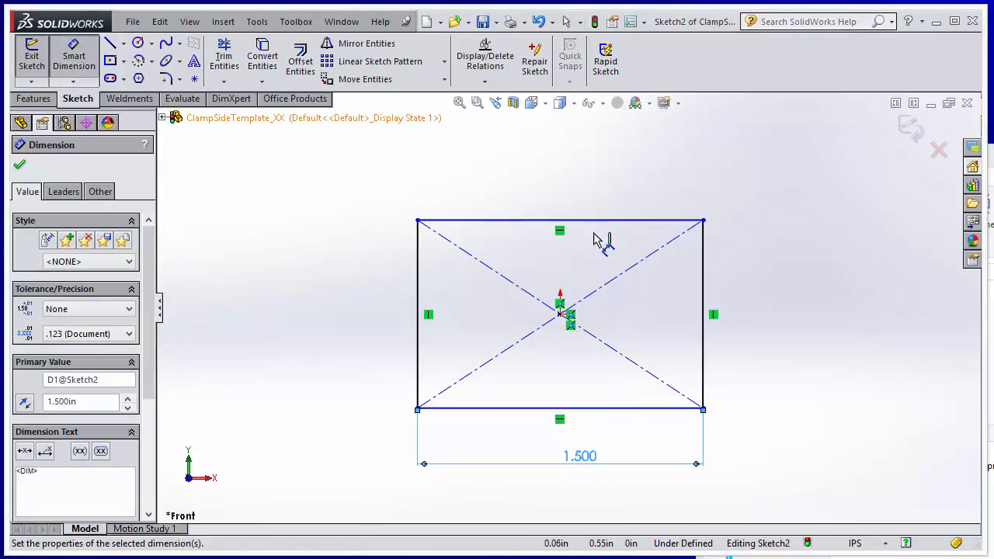
click(704, 287)
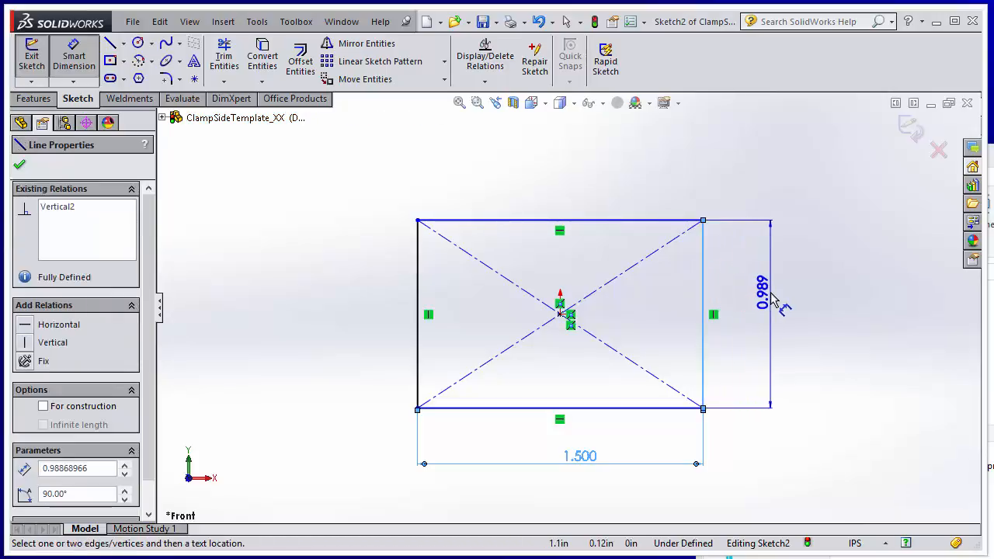
click(777, 286)
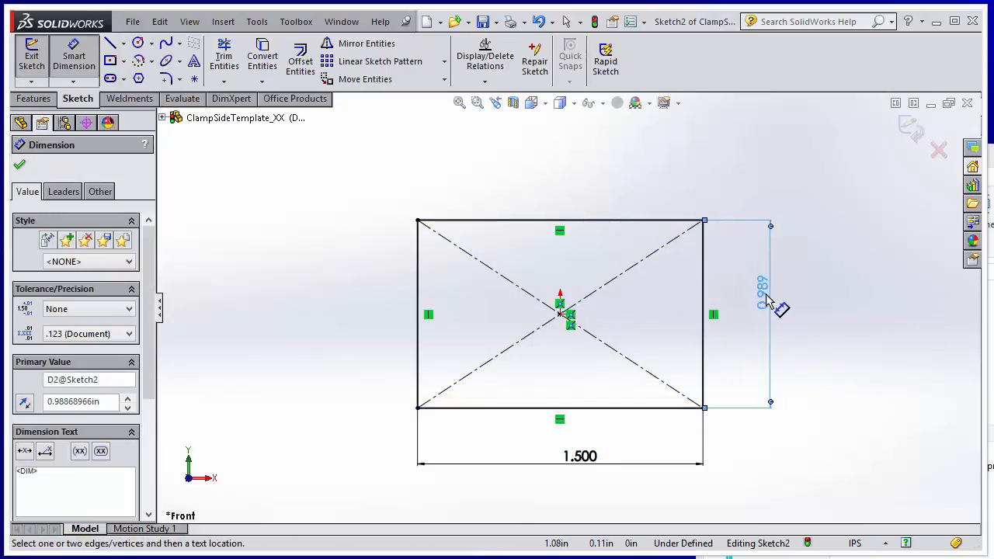
double_click(763, 293)
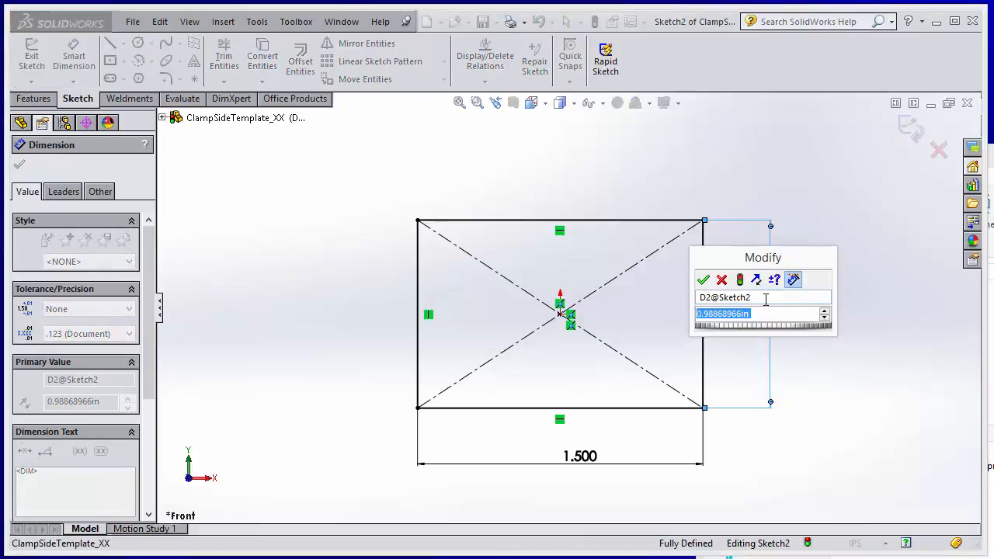
text(.)
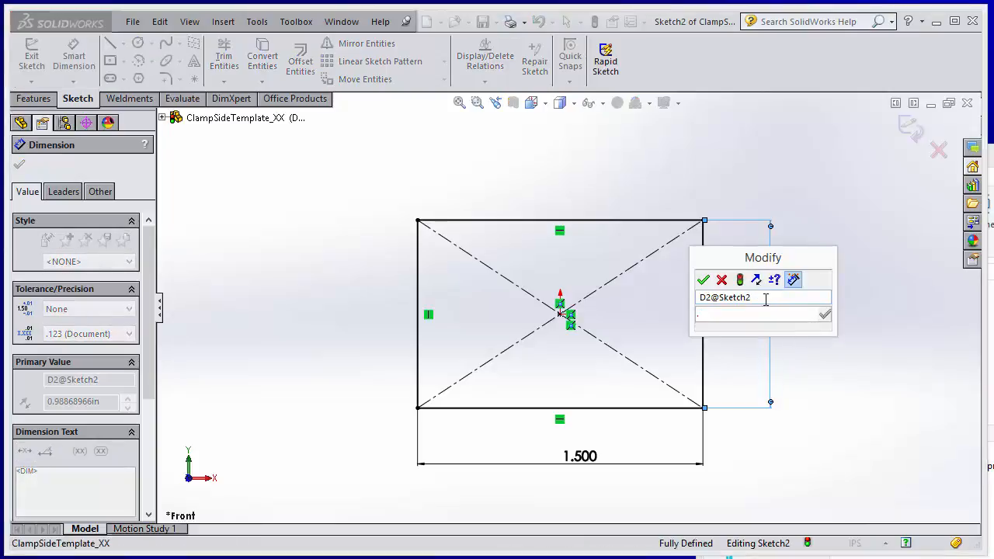
text(75)
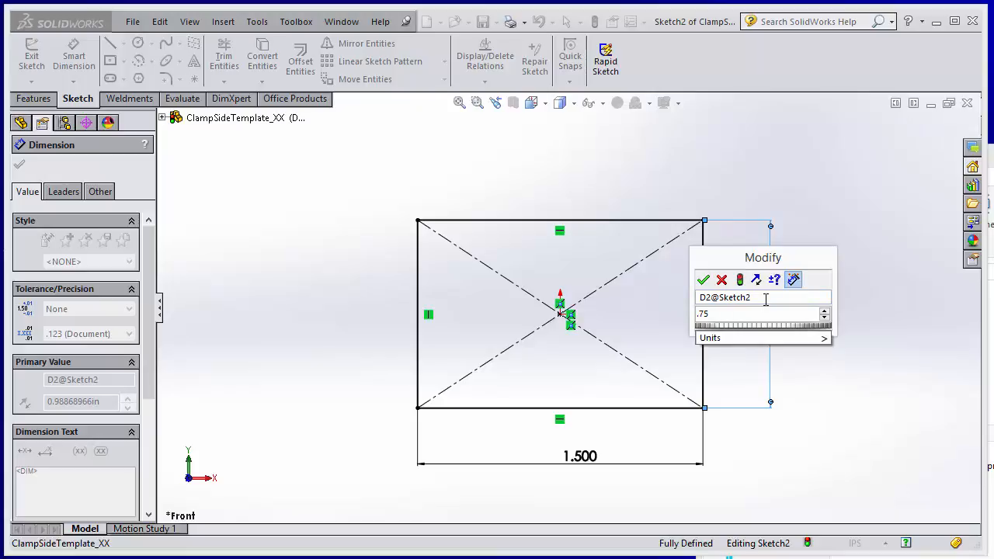
key(Return)
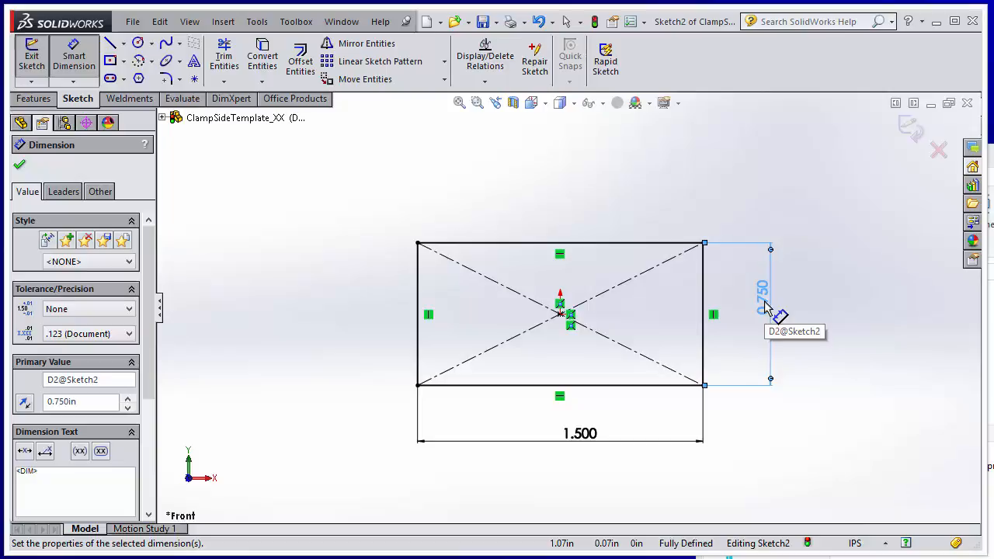
click(91, 72)
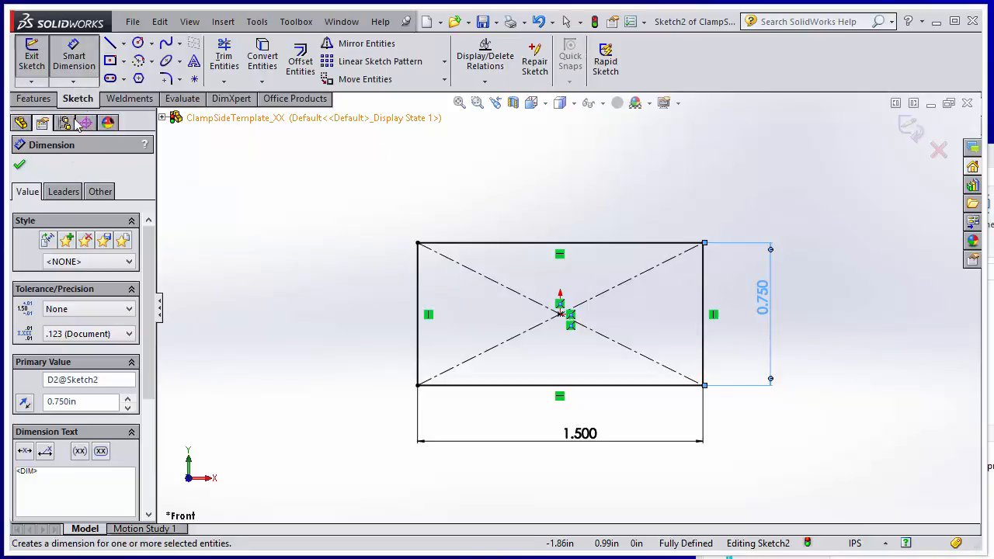
click(21, 167)
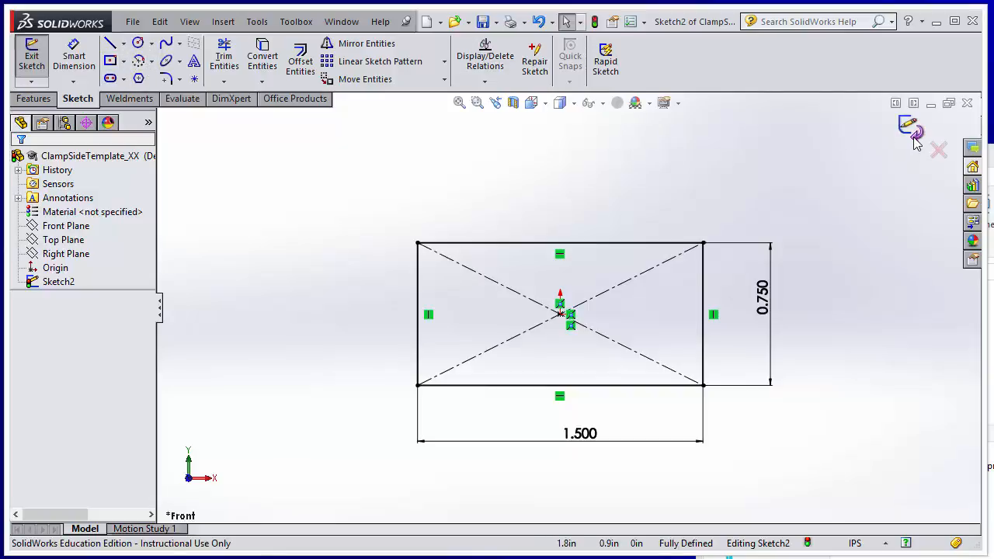
click(914, 137)
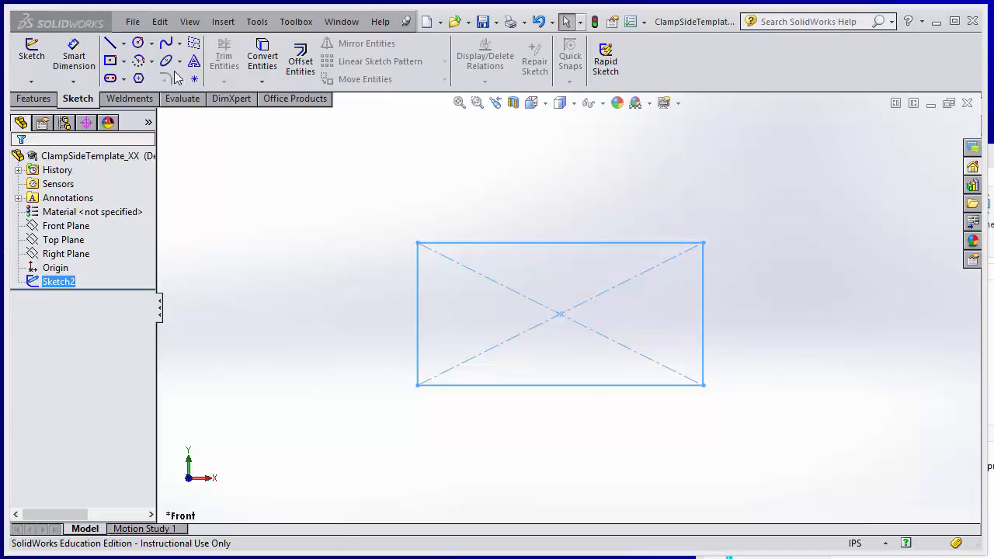
Save the part with the dimensioned rectangle sketch and clear the sketch selection
click(133, 21)
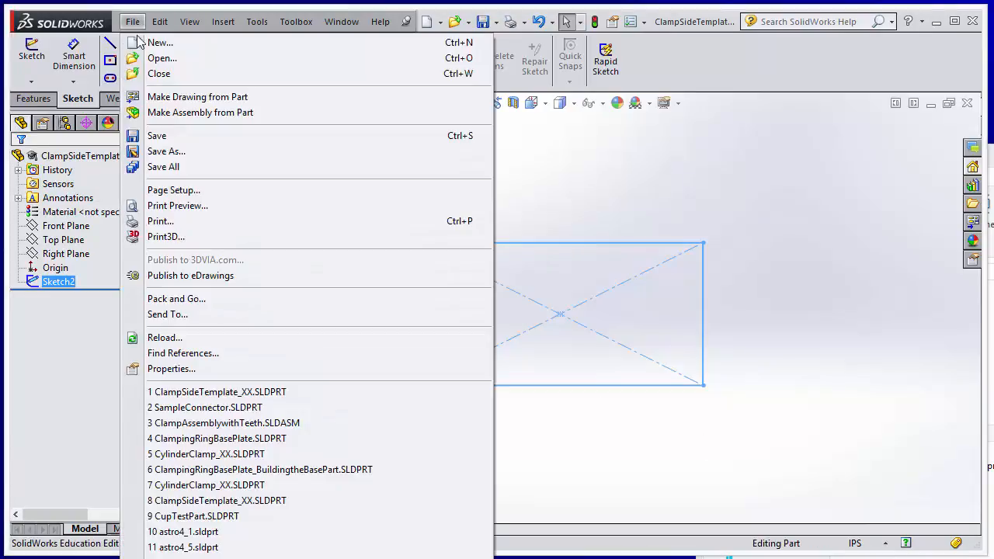
click(180, 143)
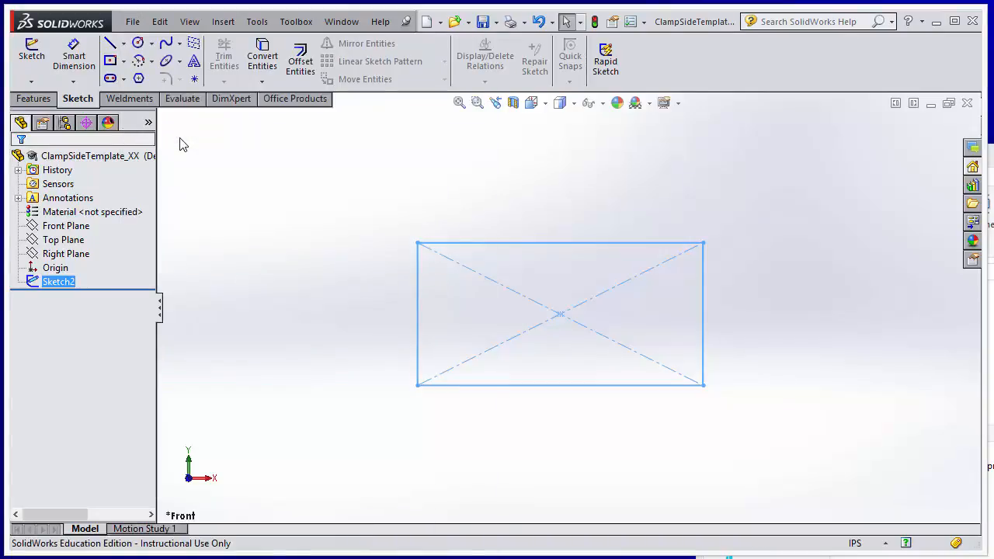
click(788, 408)
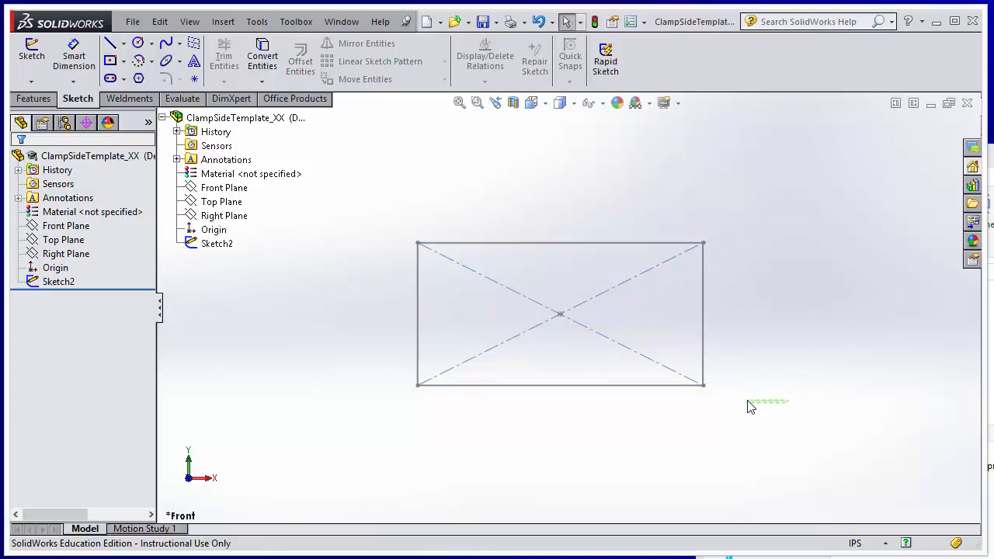
Extrude the center rectangle sketch as a blind boss 0.25 in deep from the sketch plane
mouse_move(766, 379)
middle_down()
mouse_move(692, 391)
mouse_move(632, 361)
mouse_move(613, 366)
mouse_move(707, 373)
mouse_move(746, 381)
mouse_move(749, 394)
middle_up()
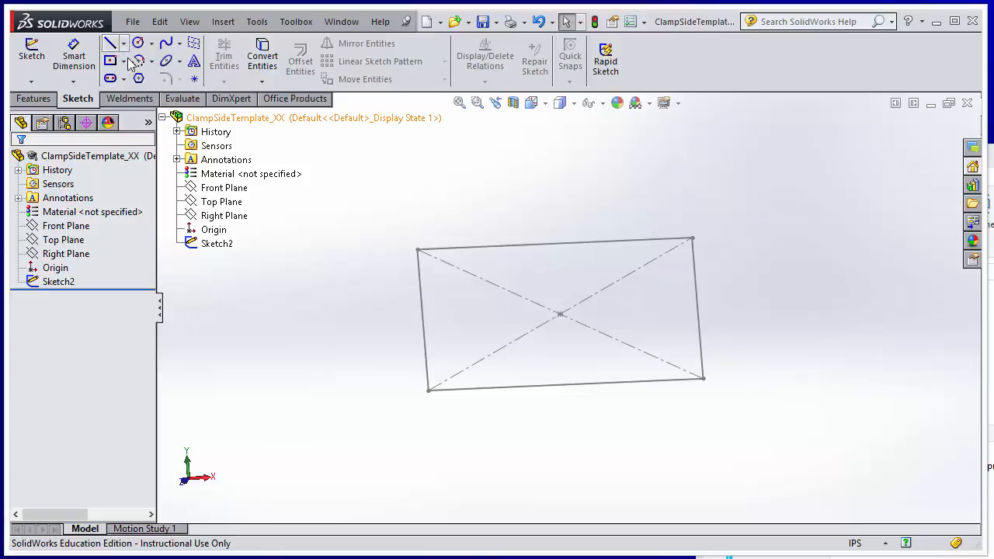
click(35, 99)
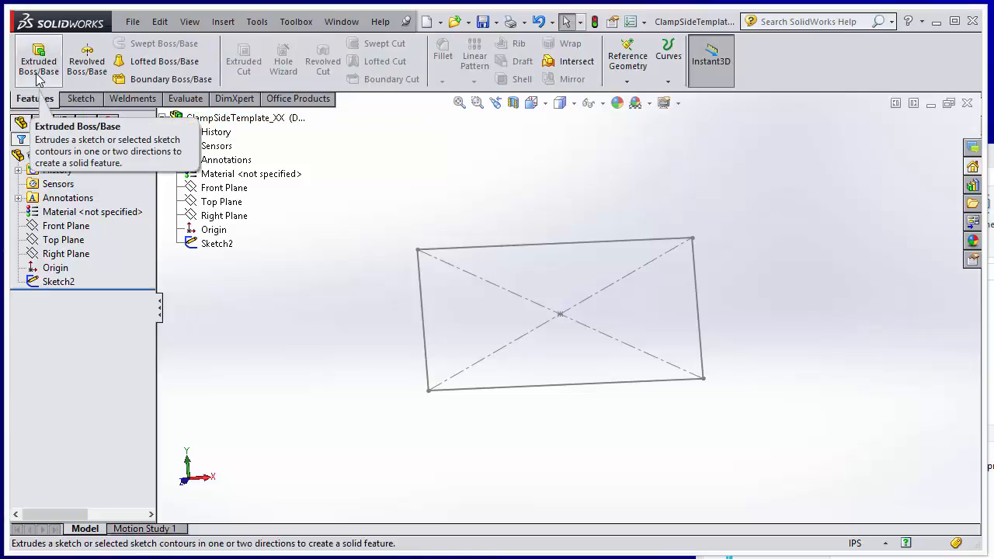
click(39, 65)
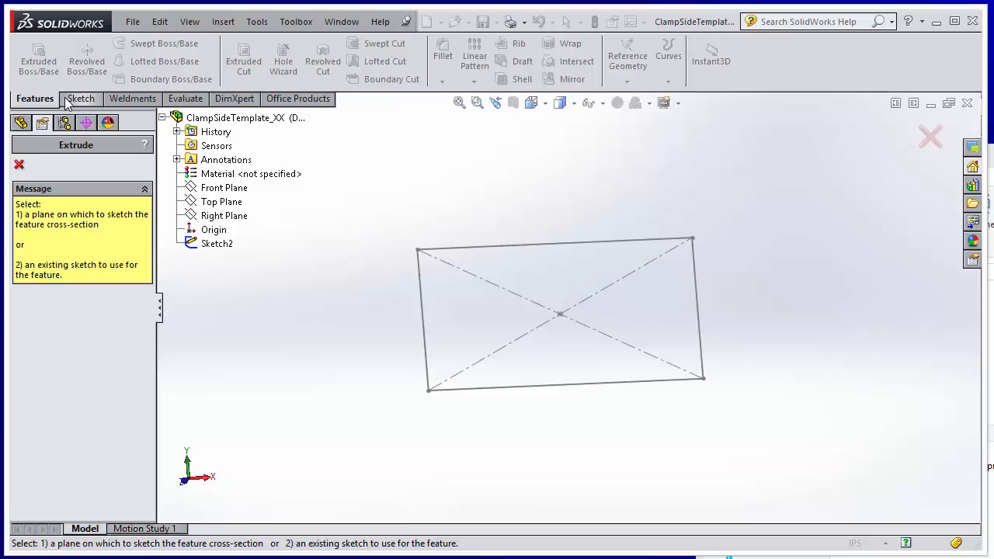
click(20, 167)
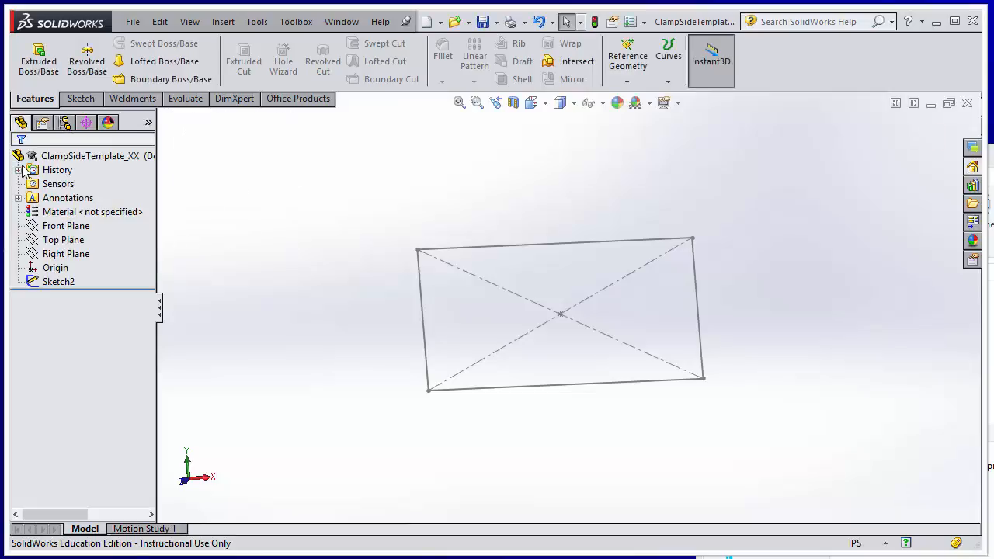
click(62, 284)
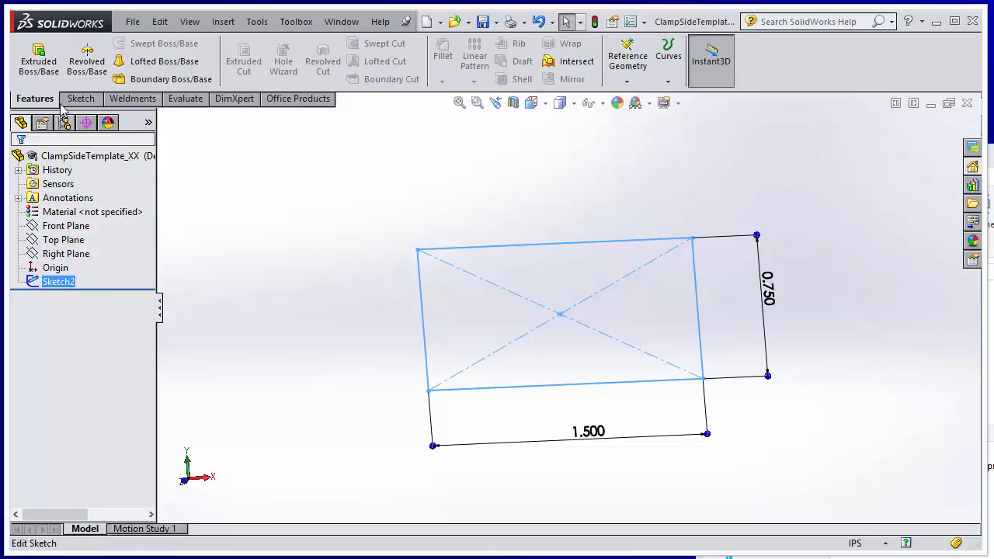
click(48, 64)
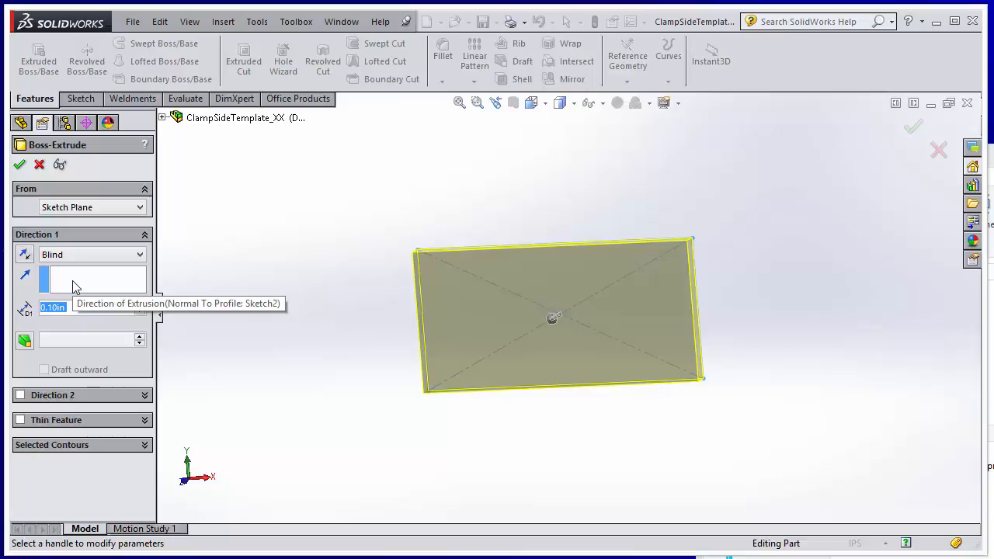
text(.25)
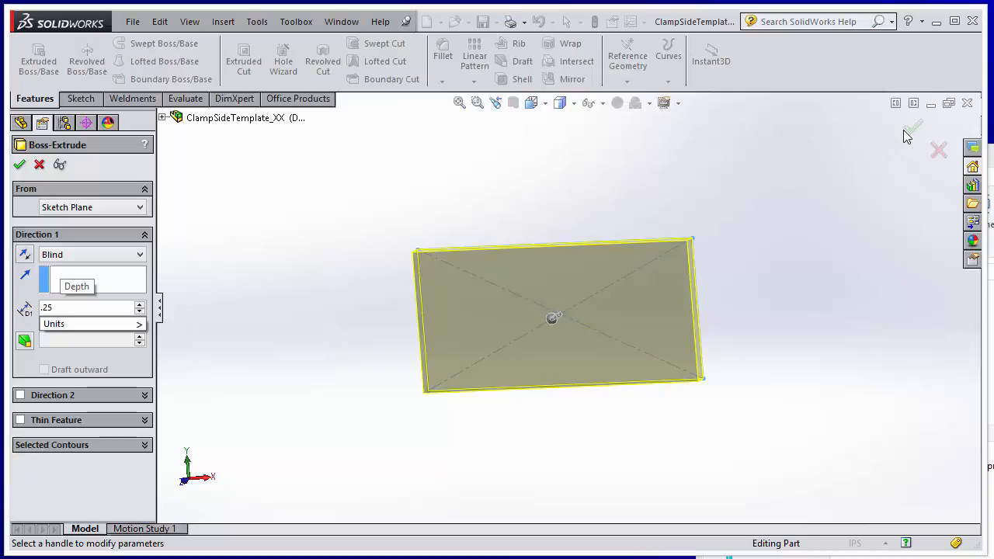
key(Return)
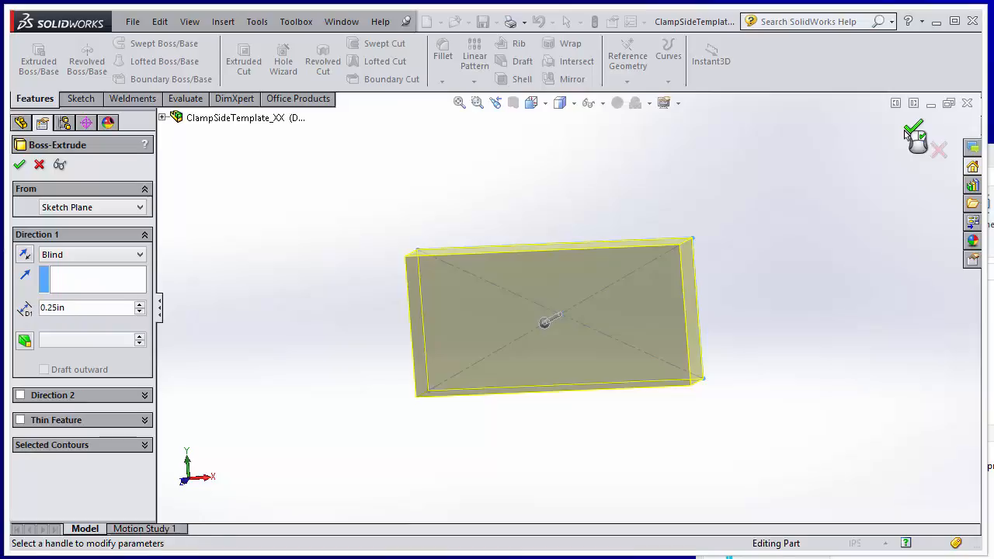
click(907, 133)
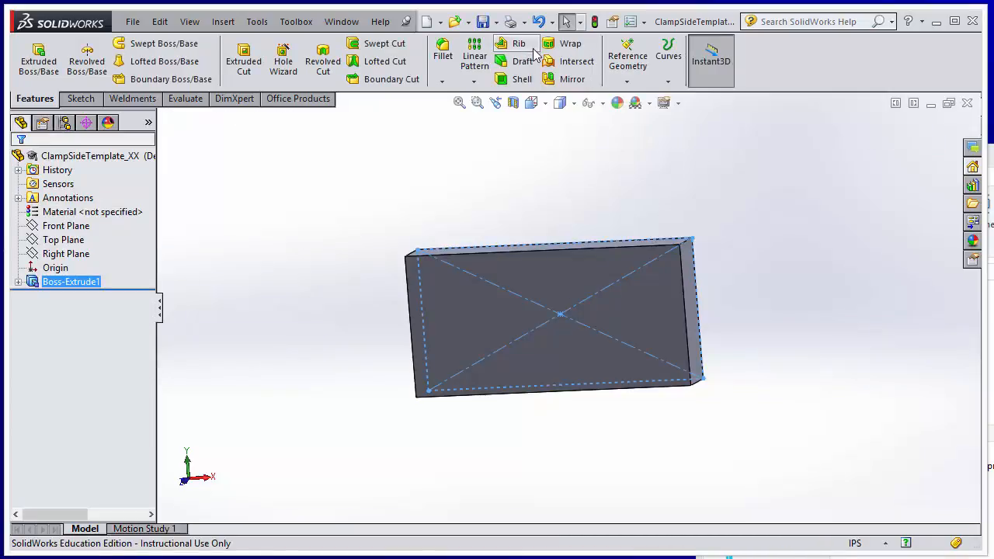
Save the part with the extruded block after checking its shape from the front and side
click(134, 22)
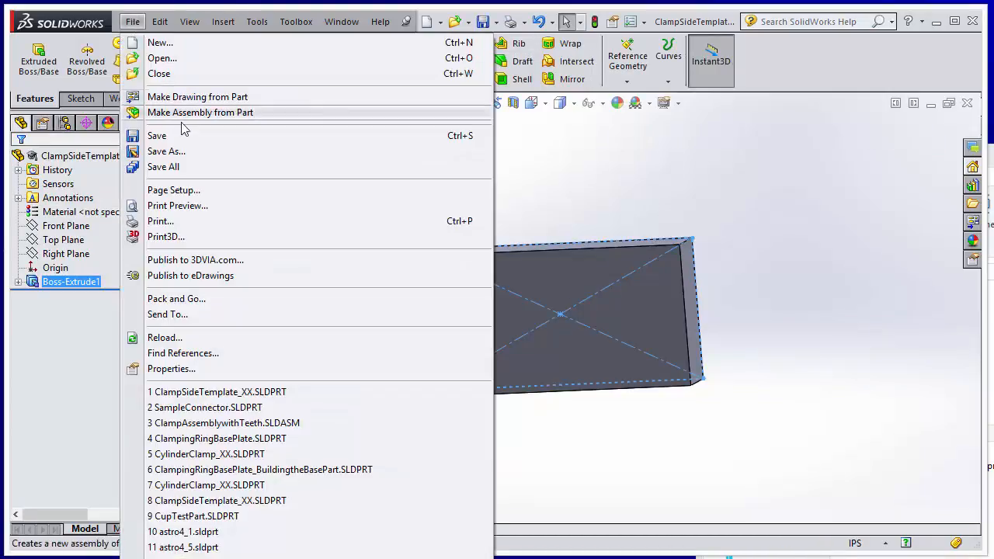
click(249, 135)
click(791, 408)
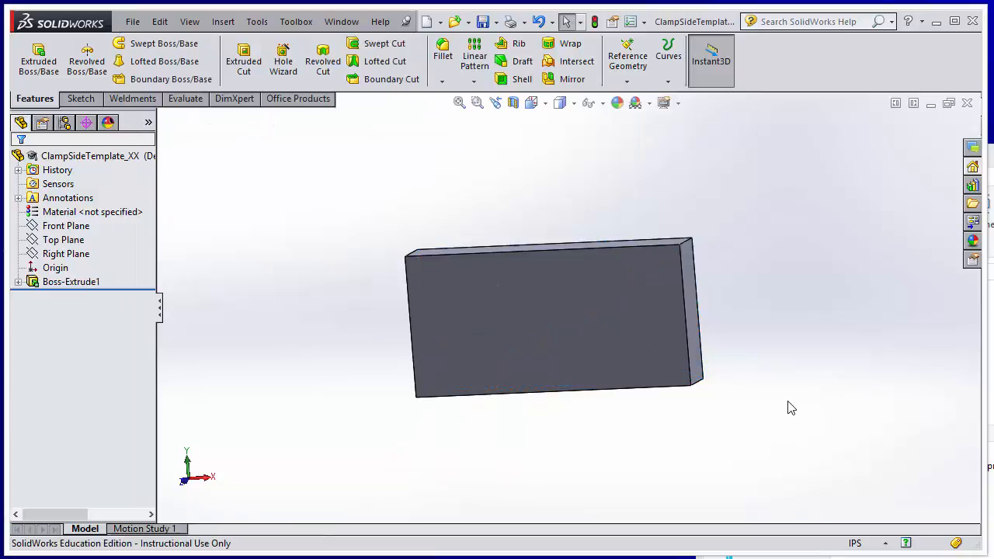
mouse_move(791, 408)
middle_down()
mouse_move(662, 415)
mouse_move(796, 412)
middle_up()
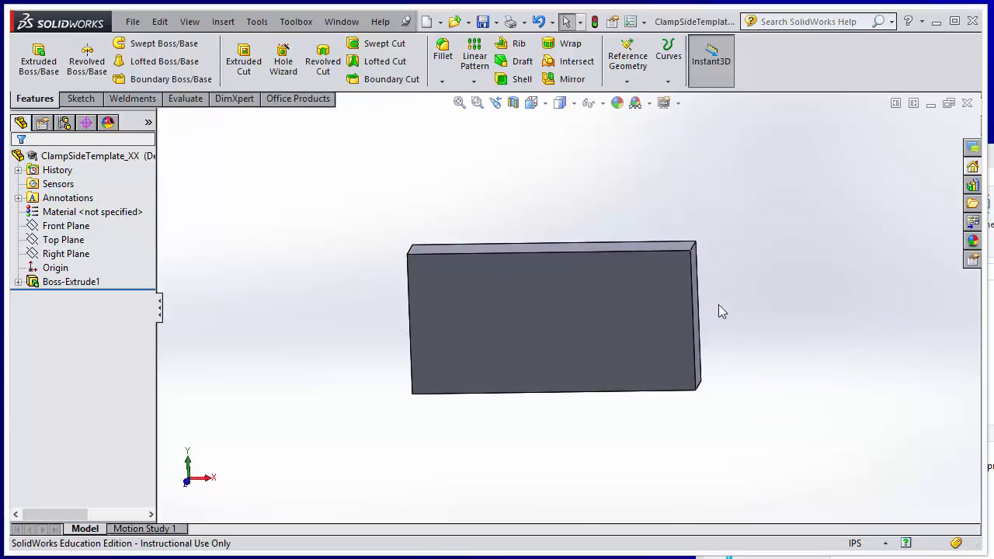
middle_drag(785, 329, 695, 342)
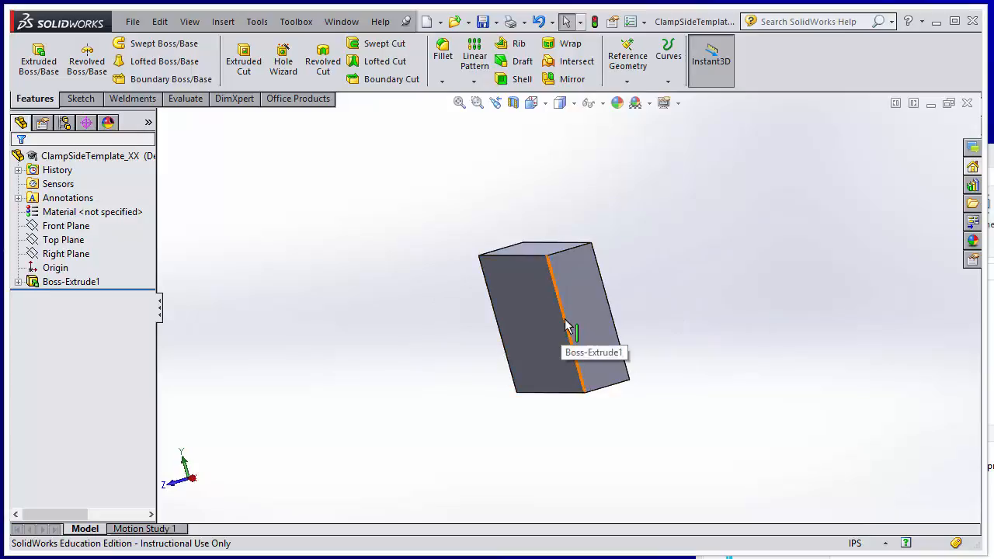
click(133, 21)
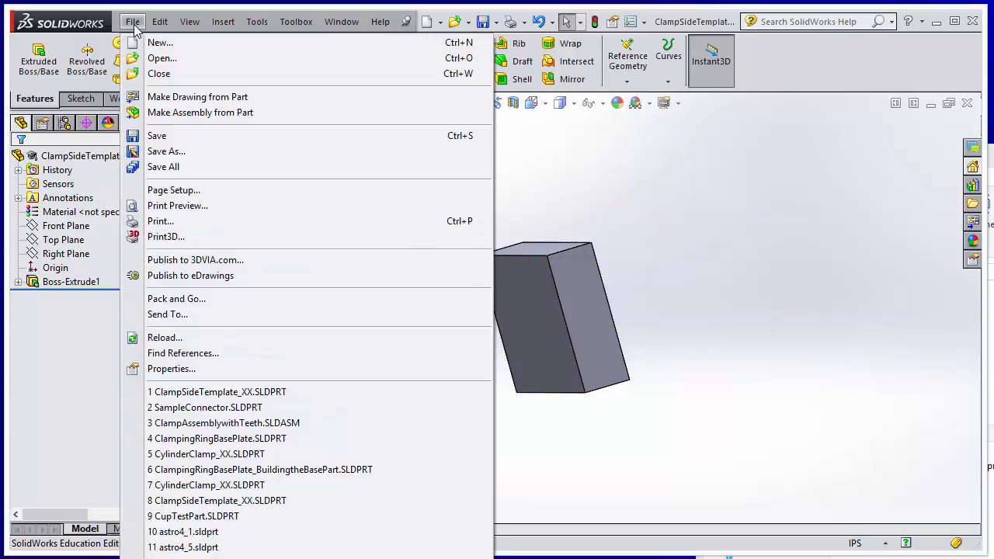
click(157, 136)
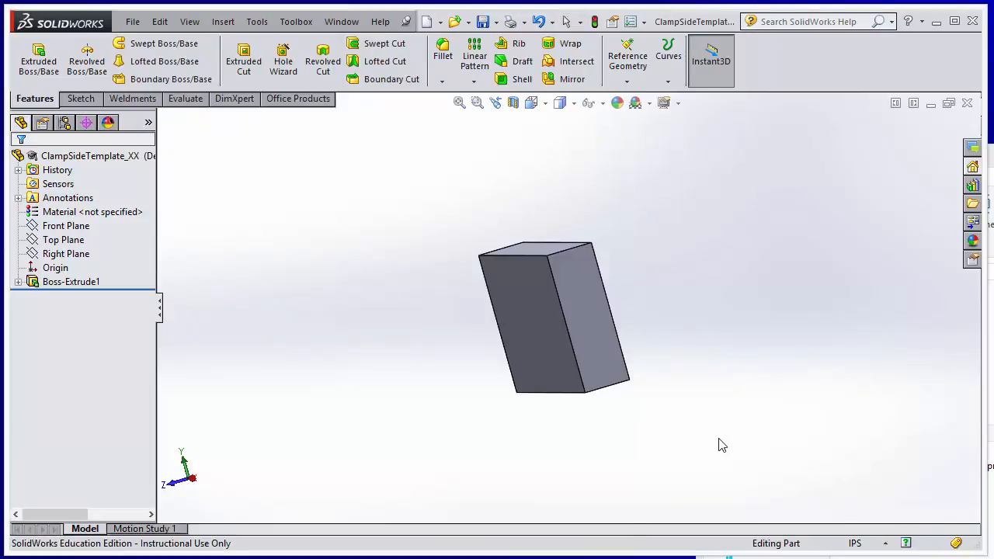
Inspect the extruded block from several angles and open the view orientation choices
middle_drag(718, 445, 782, 461)
key(Escape)
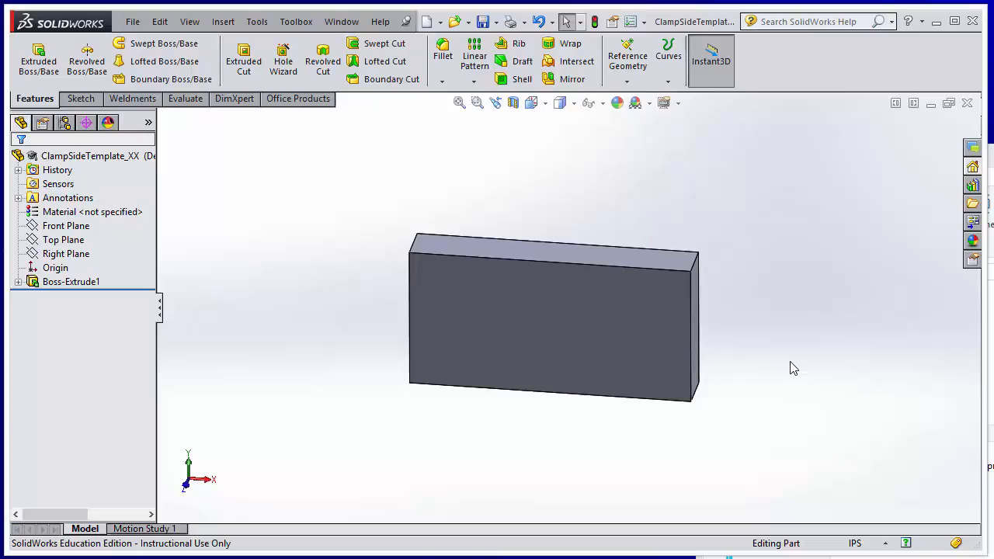
middle_drag(792, 368, 815, 390)
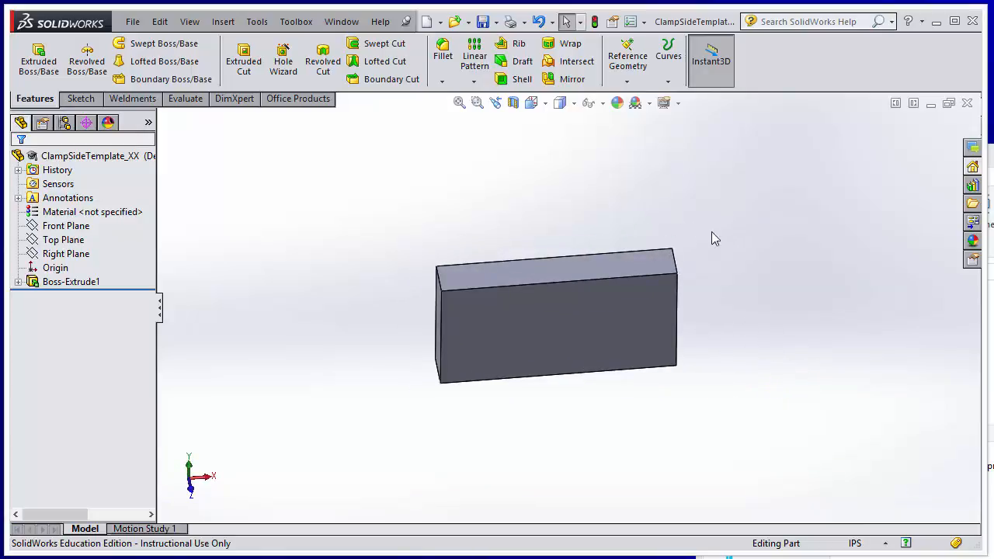
click(546, 107)
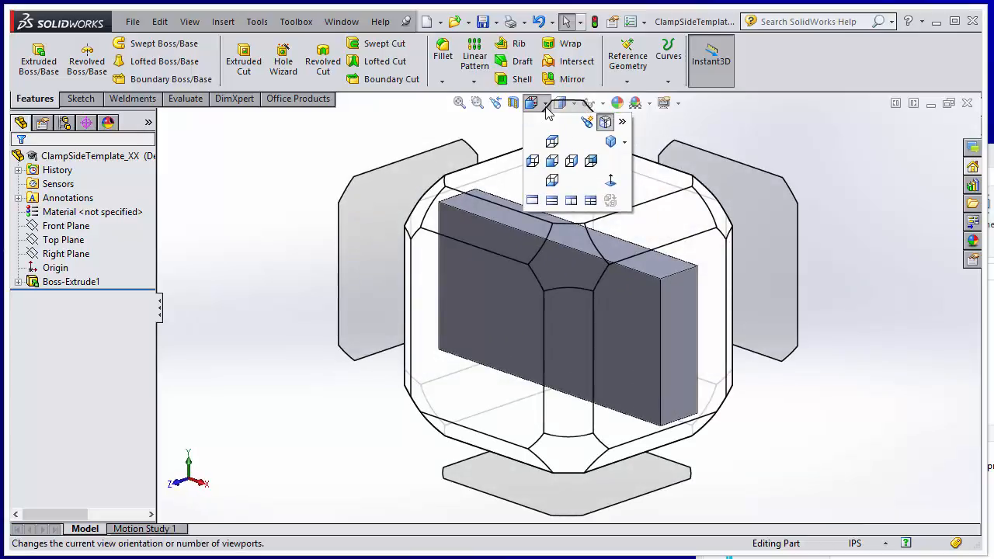